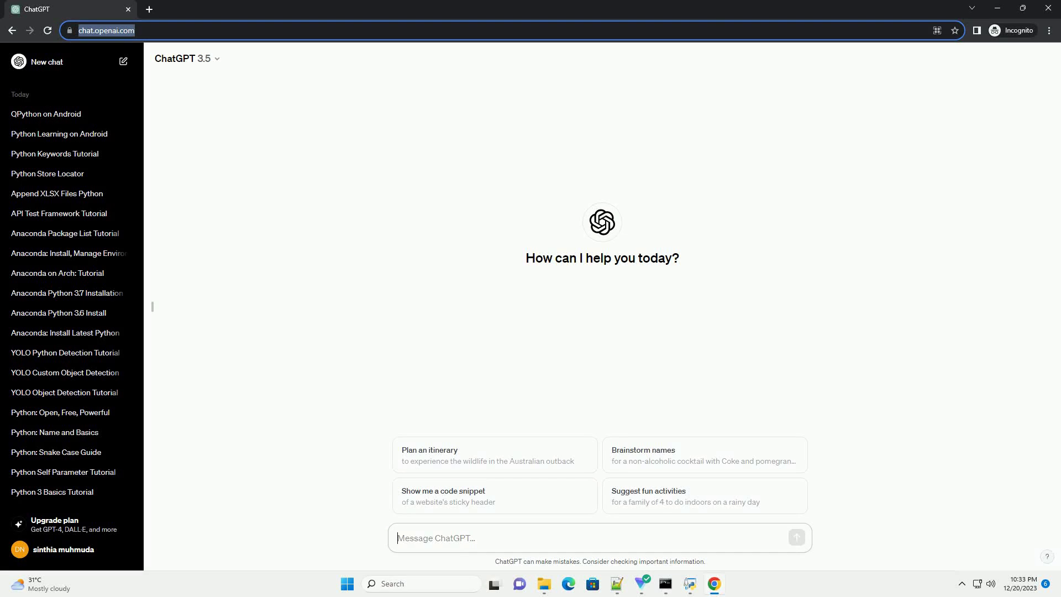
text(write an informative tutorial about best python web ide with code example)
- Send ChatGPT the request for a Python web IDE tutorial with code examples
key(Return)
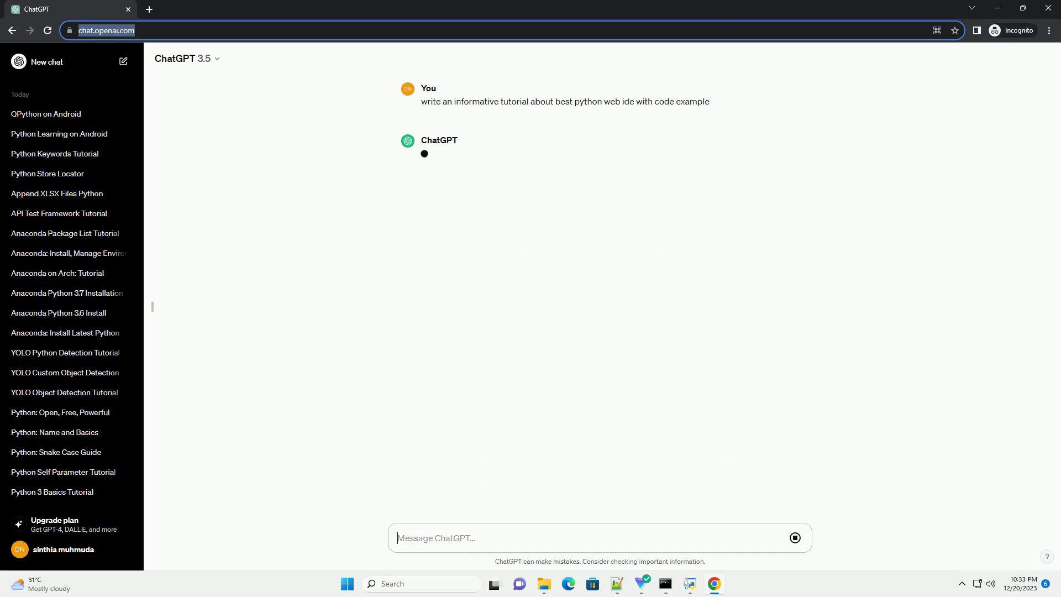